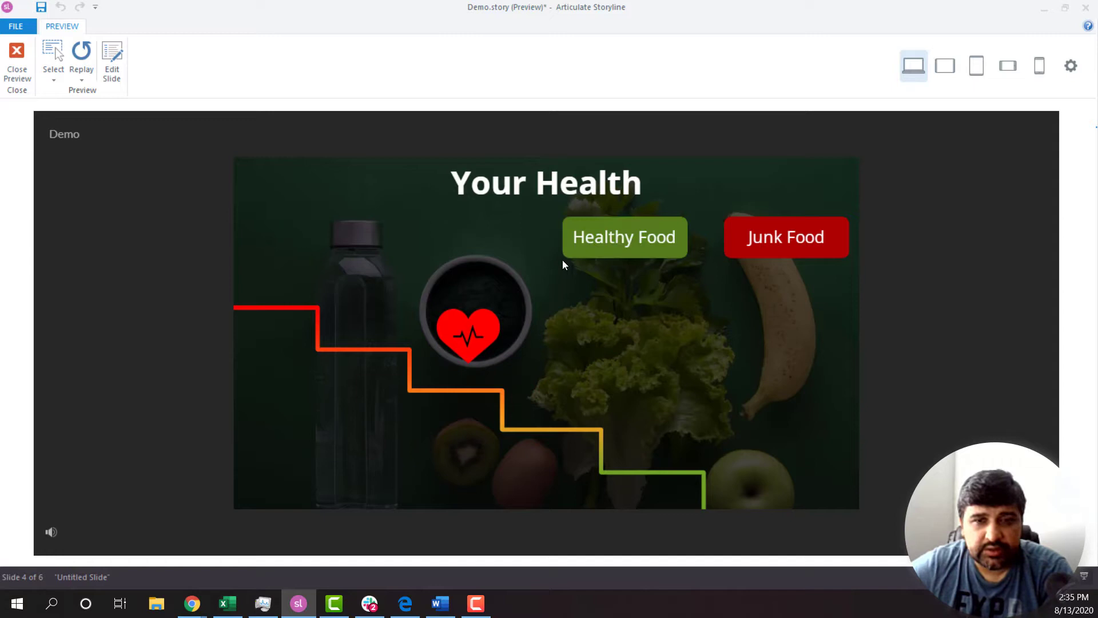
Step: Leave the preview and give the heart on slide 5.5 Demo an Arcs motion path
click(13, 67)
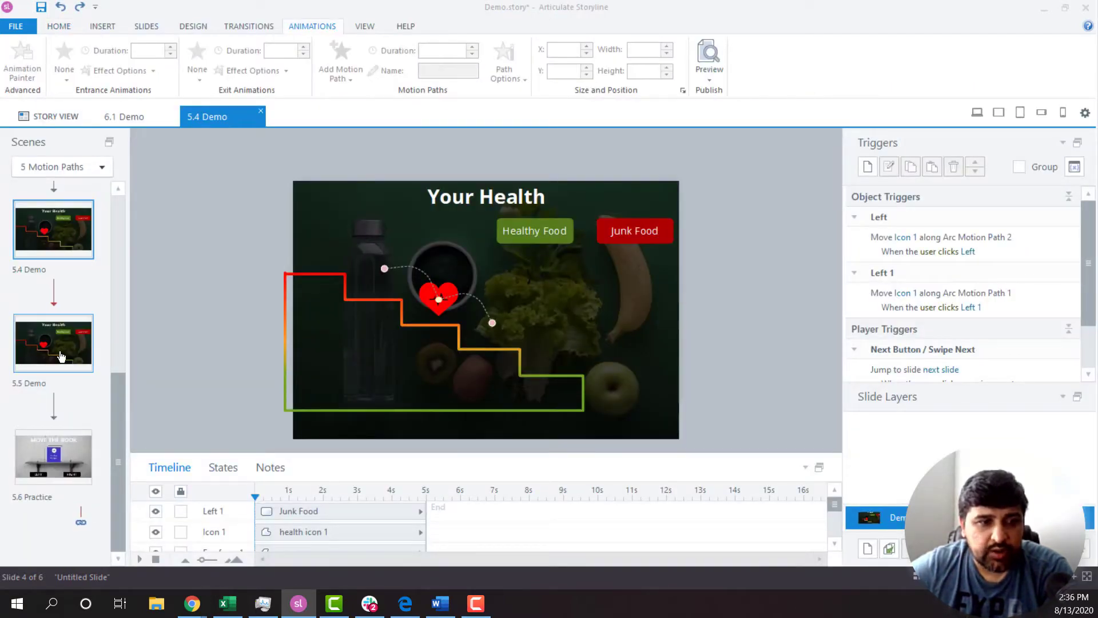
click(61, 357)
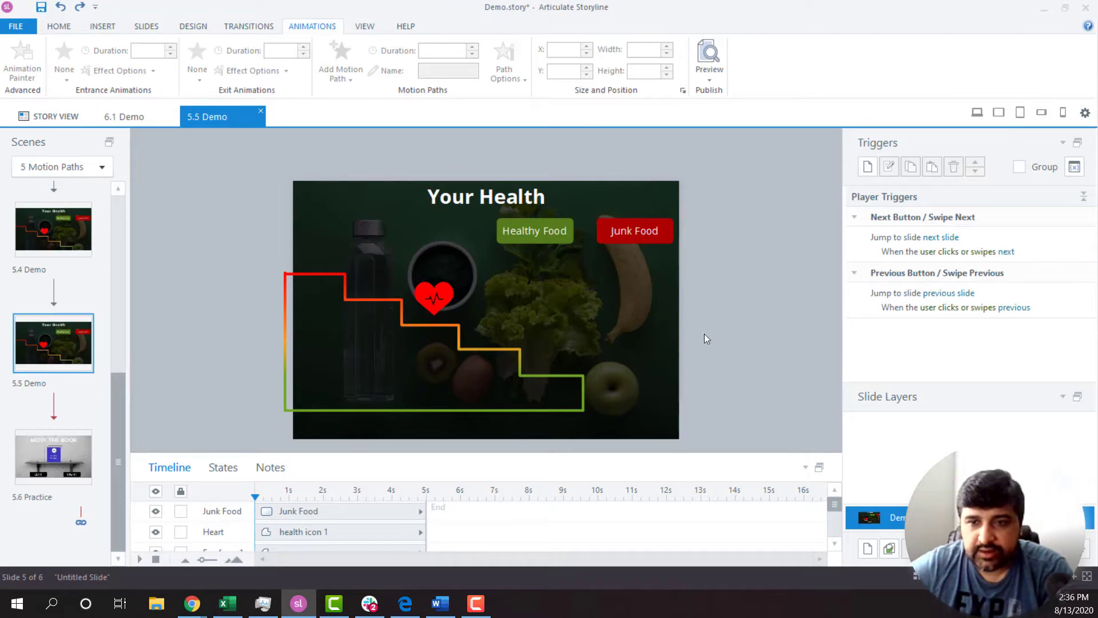
click(445, 289)
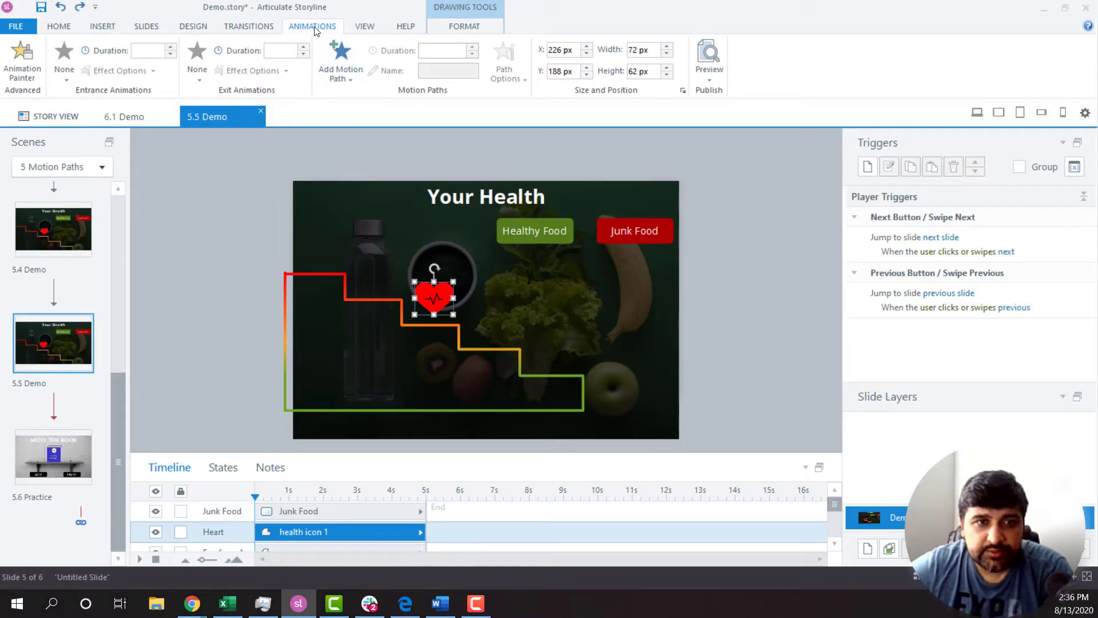
click(351, 79)
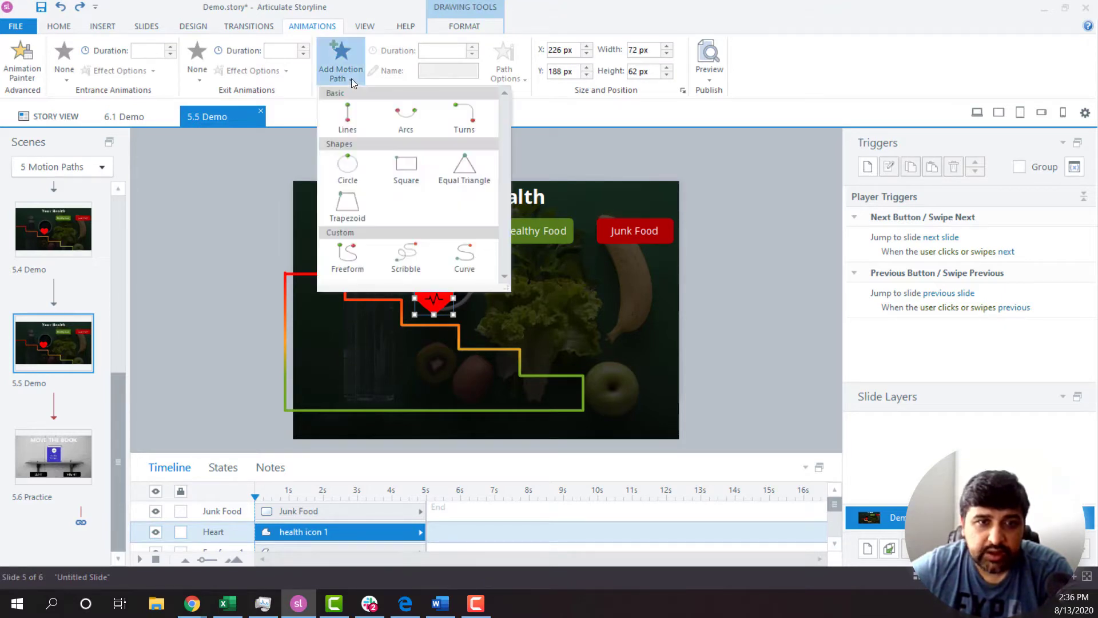
click(408, 117)
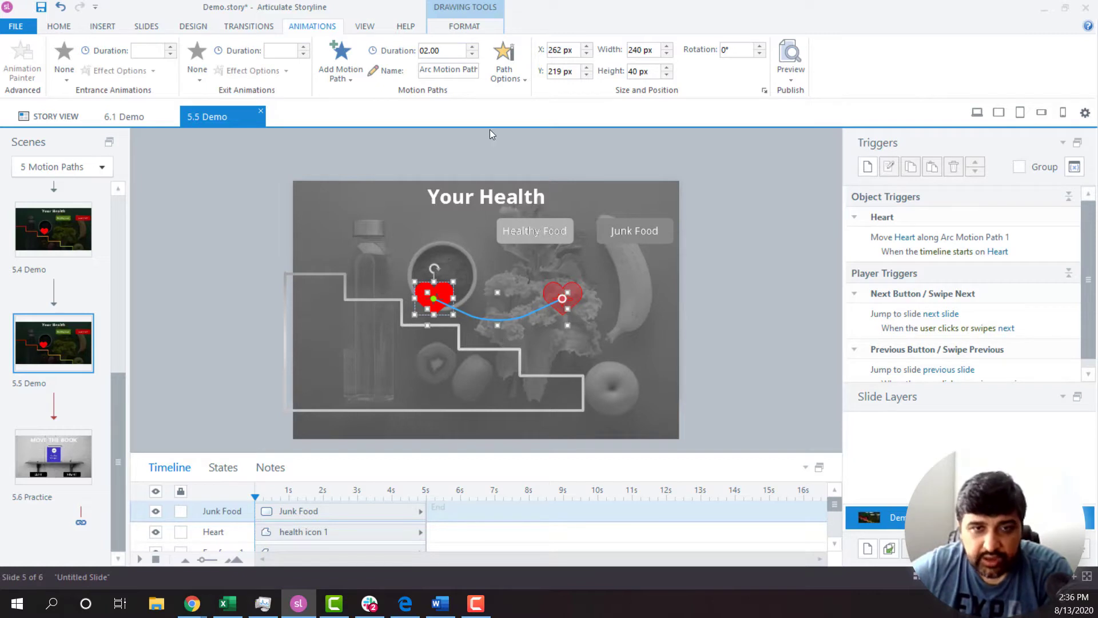
Step: Reverse the arc path's direction in Path Options so it curves downward
click(498, 81)
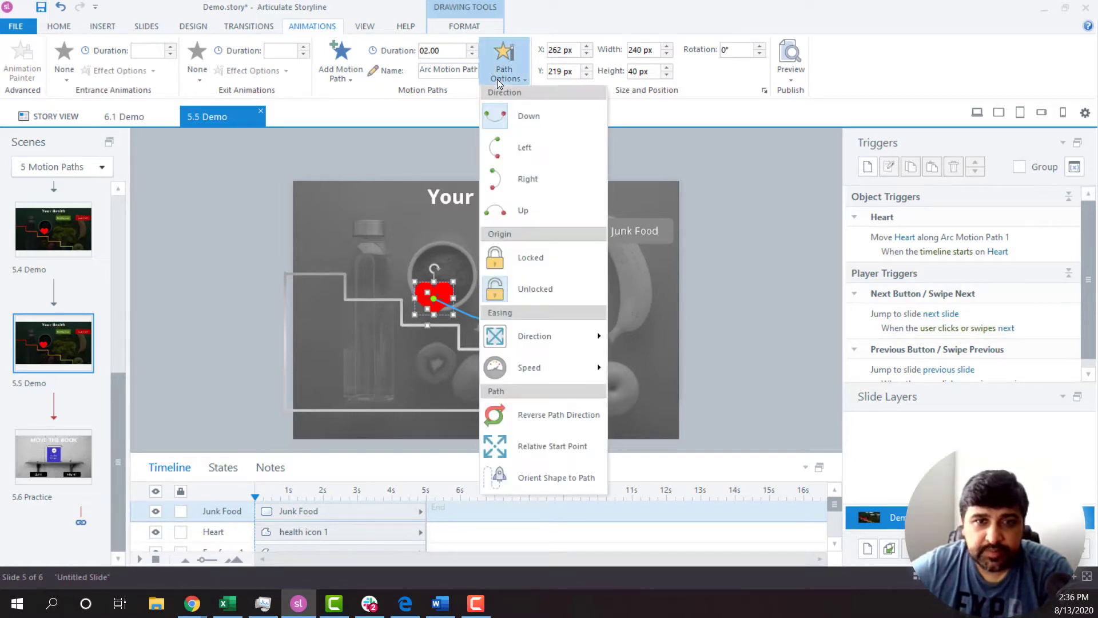
click(521, 184)
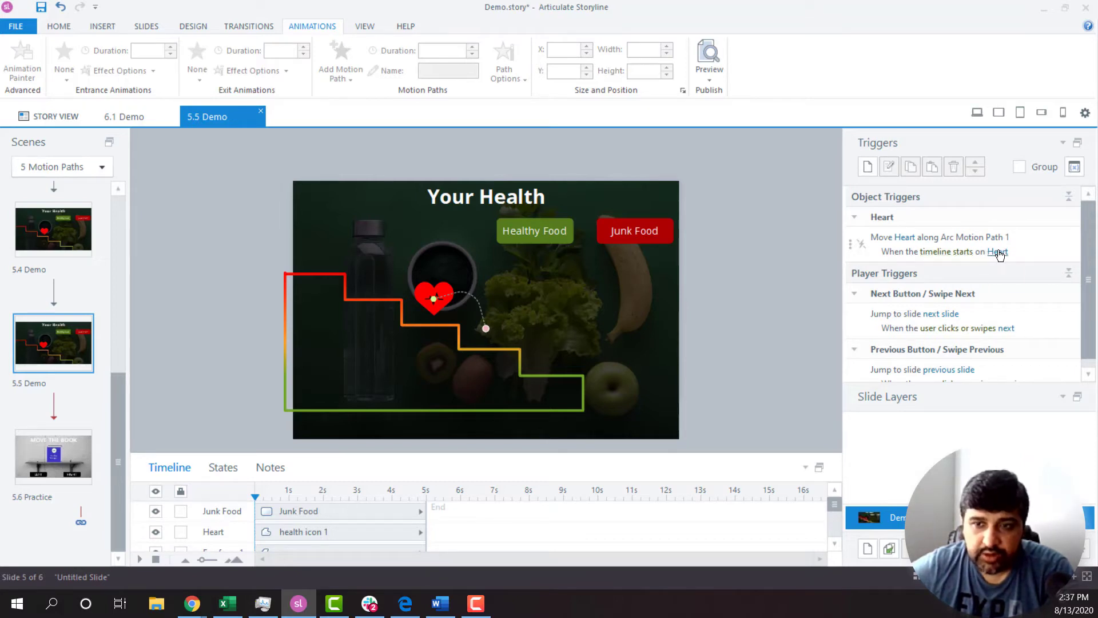
click(709, 81)
click(717, 95)
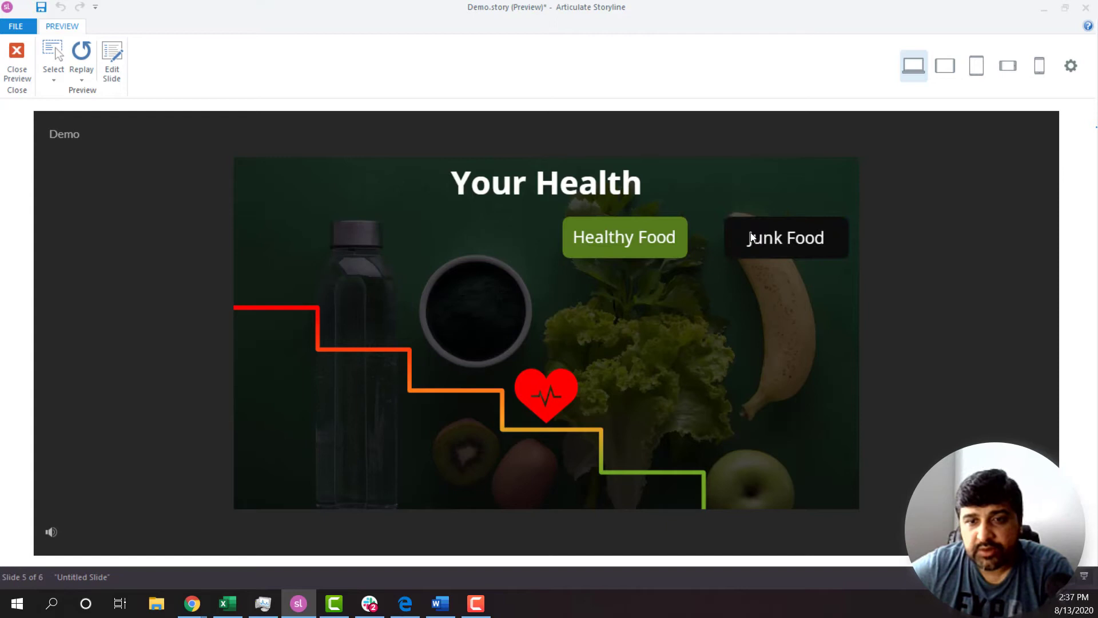
click(19, 71)
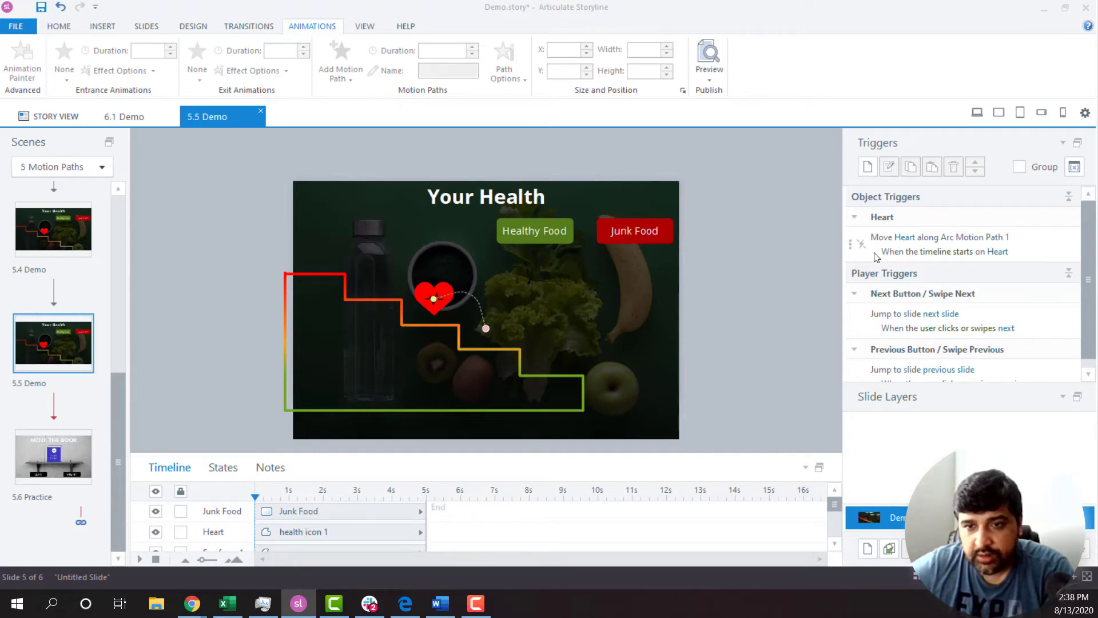
Step: Change the heart's motion path trigger to fire when the user clicks Healthy Food
click(947, 252)
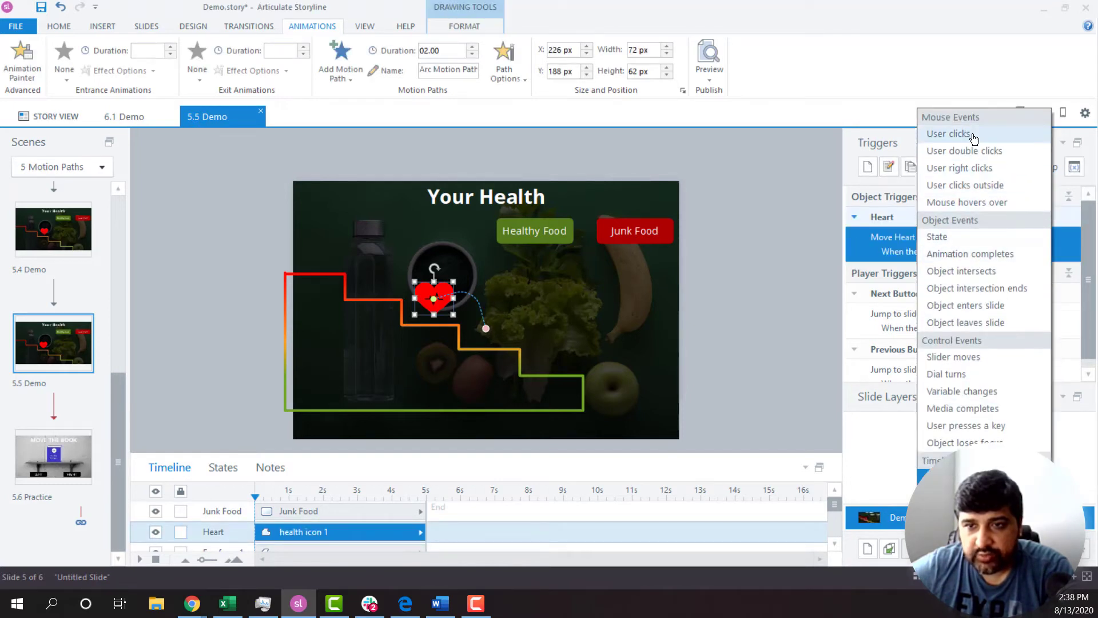
click(973, 139)
click(967, 259)
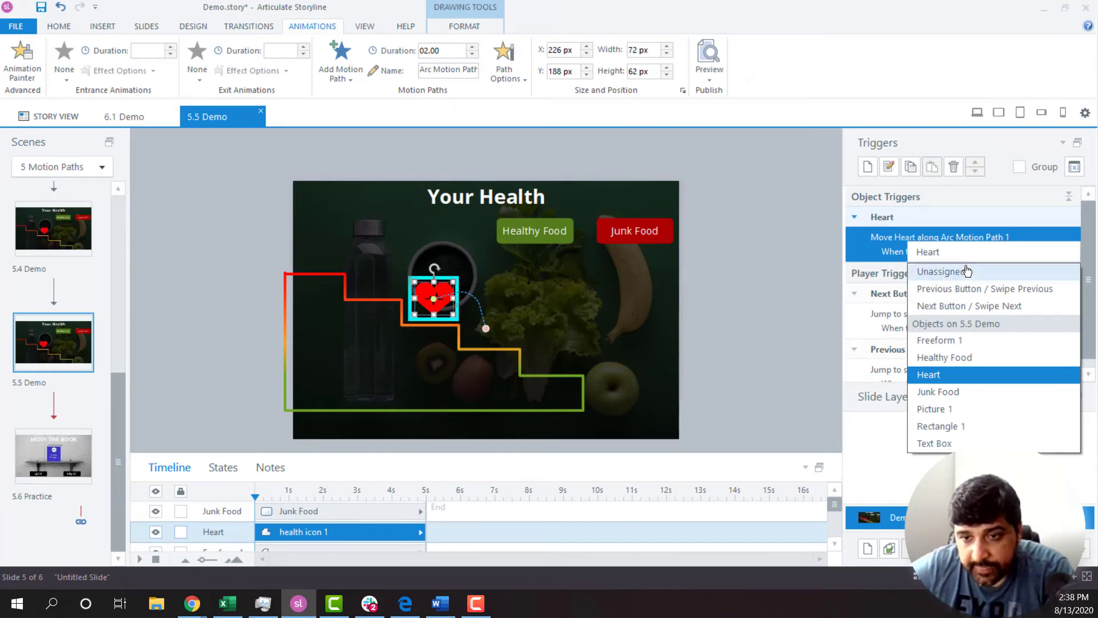
click(946, 358)
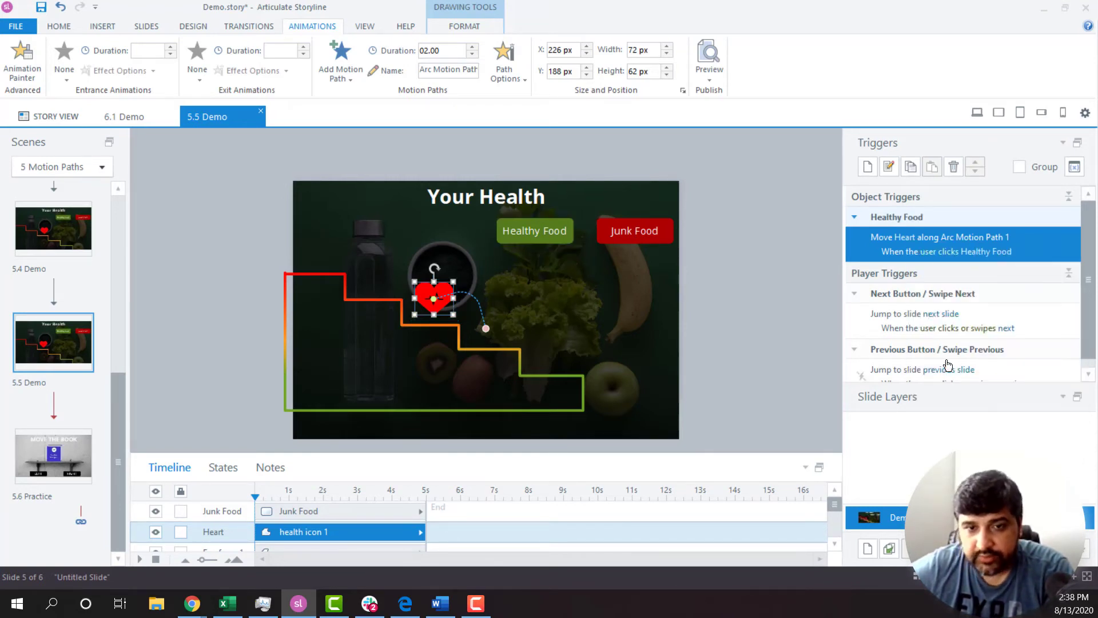
Step: Preview this slide and confirm that clicking Healthy Food moves the heart
click(778, 301)
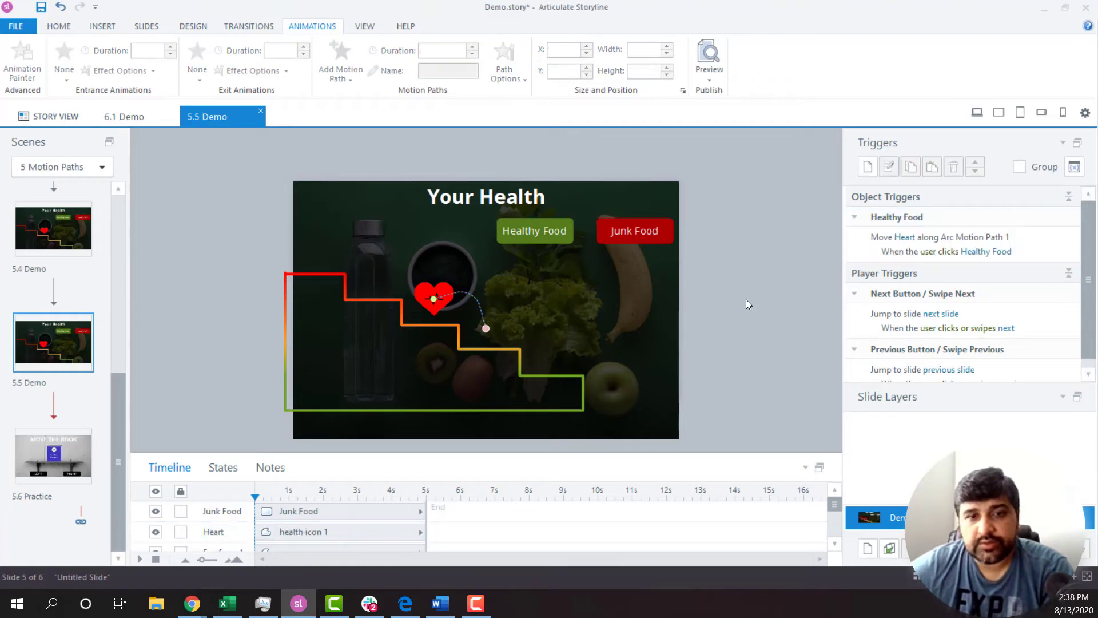
click(711, 79)
click(725, 93)
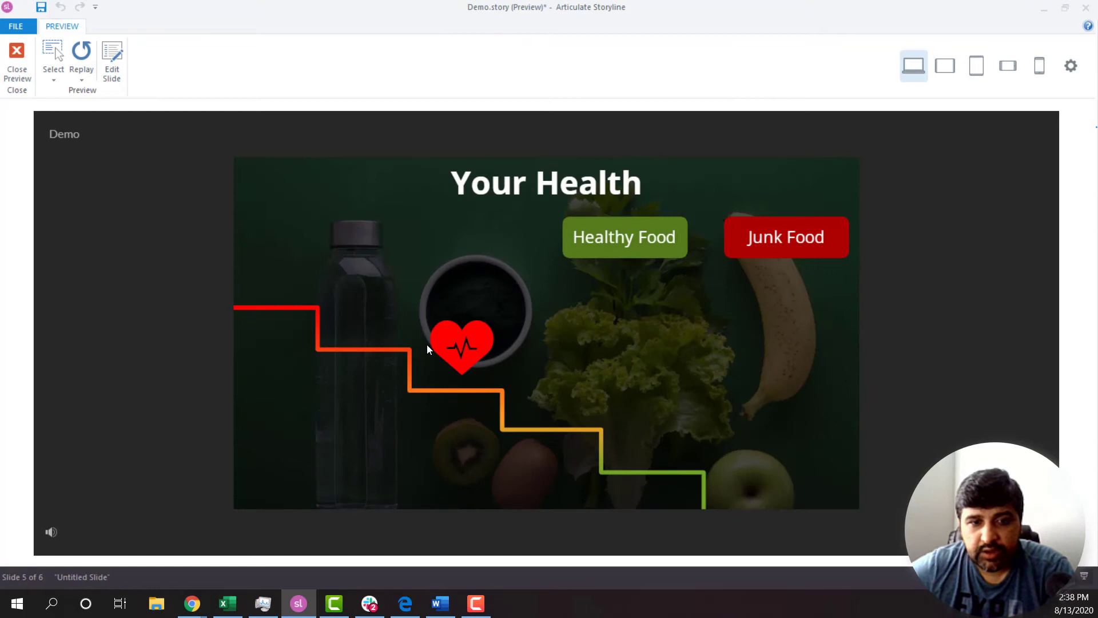
click(624, 246)
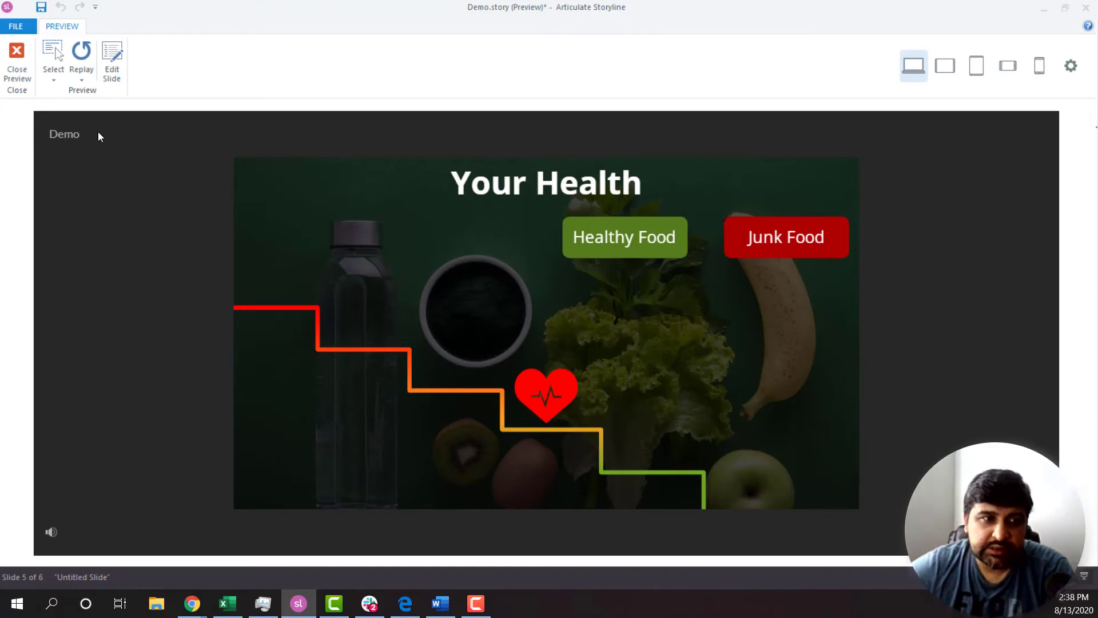
click(17, 63)
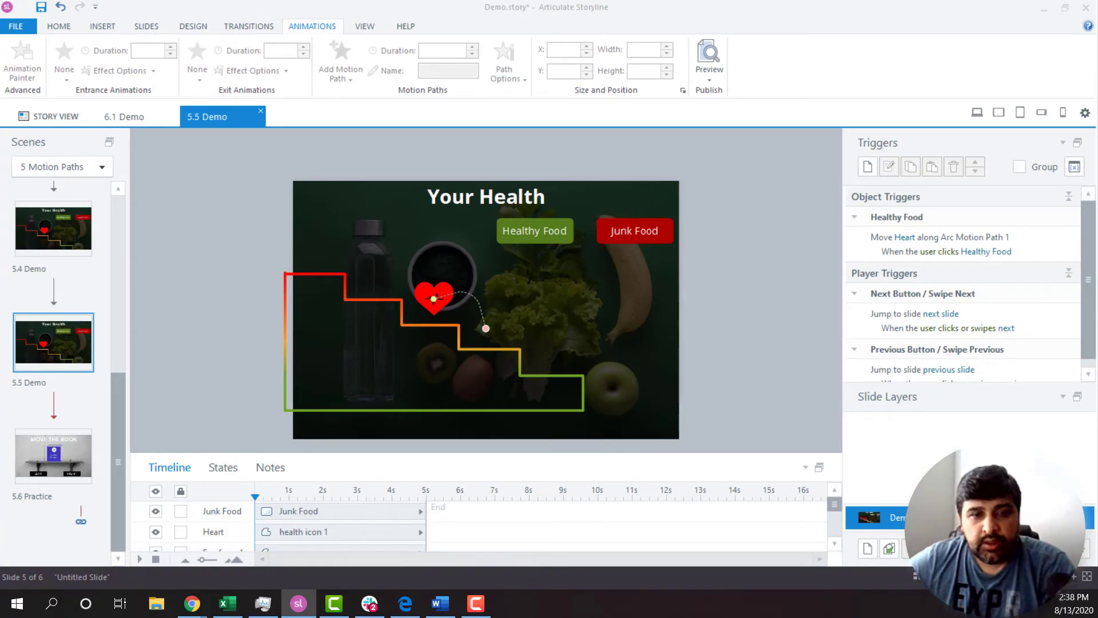
Step: Add a second Arcs motion path to the heart icon
click(437, 310)
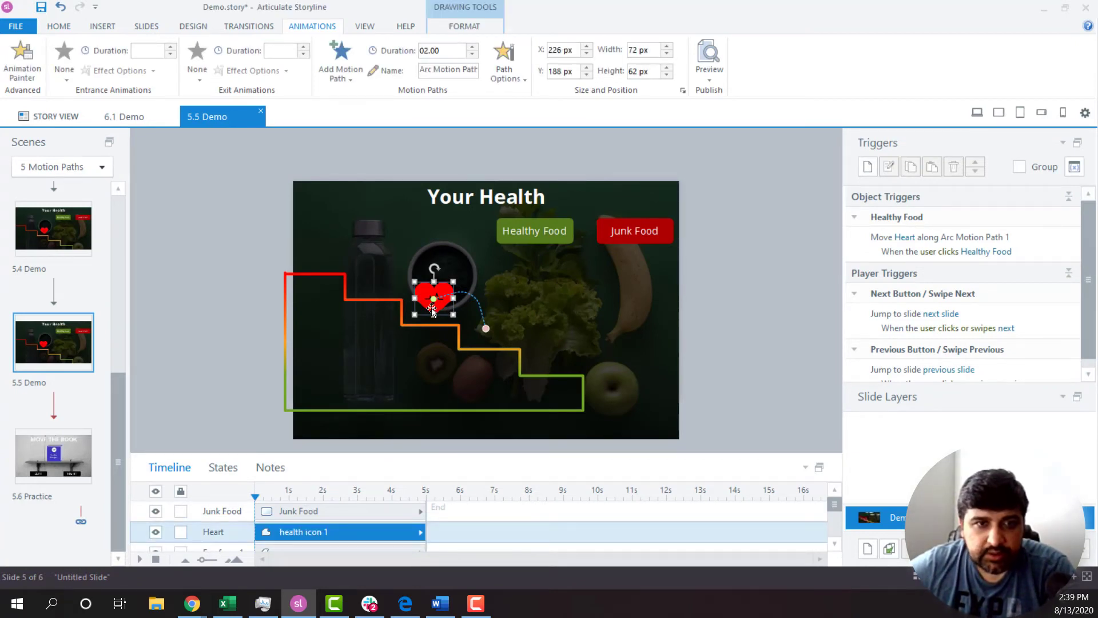
click(350, 74)
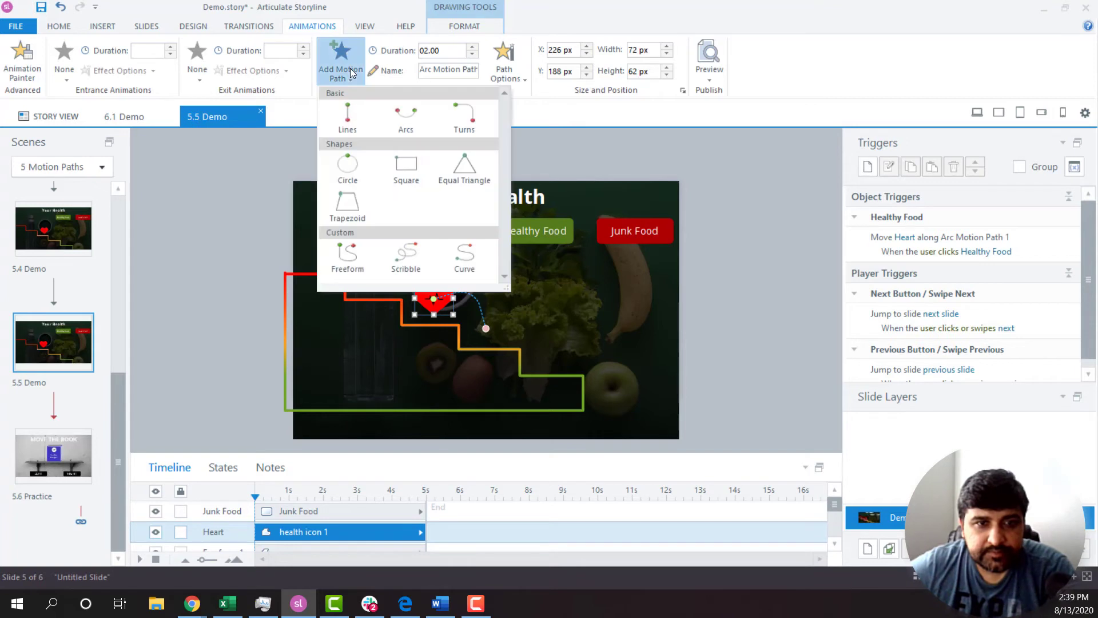
click(409, 121)
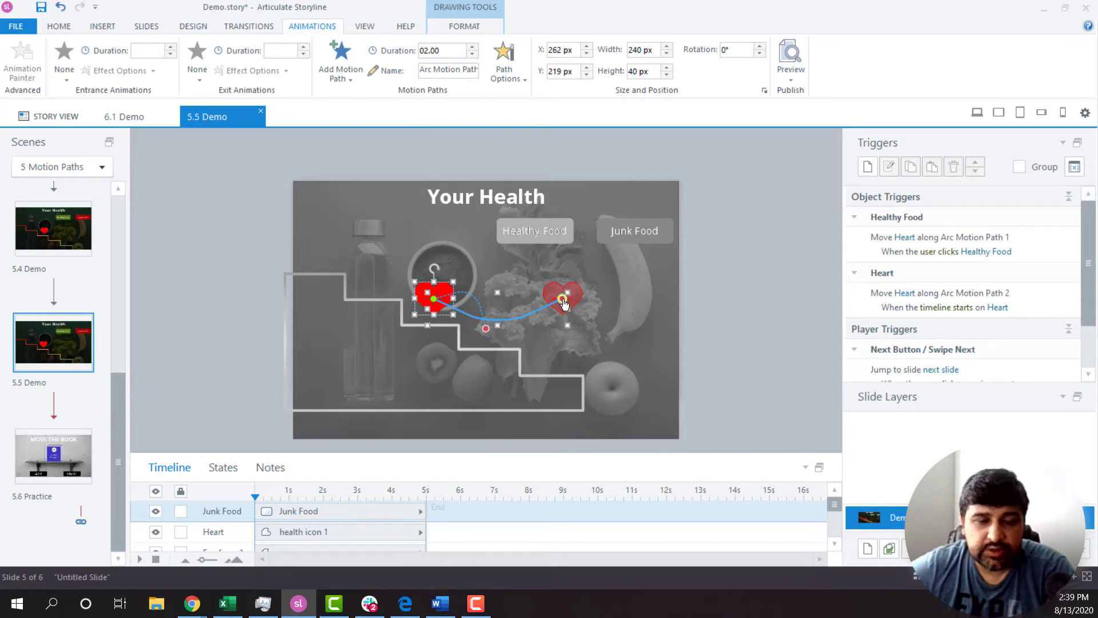
Step: Move Arc Motion Path 2's end point and reshape the arc up toward the water bottle
drag(564, 303, 373, 281)
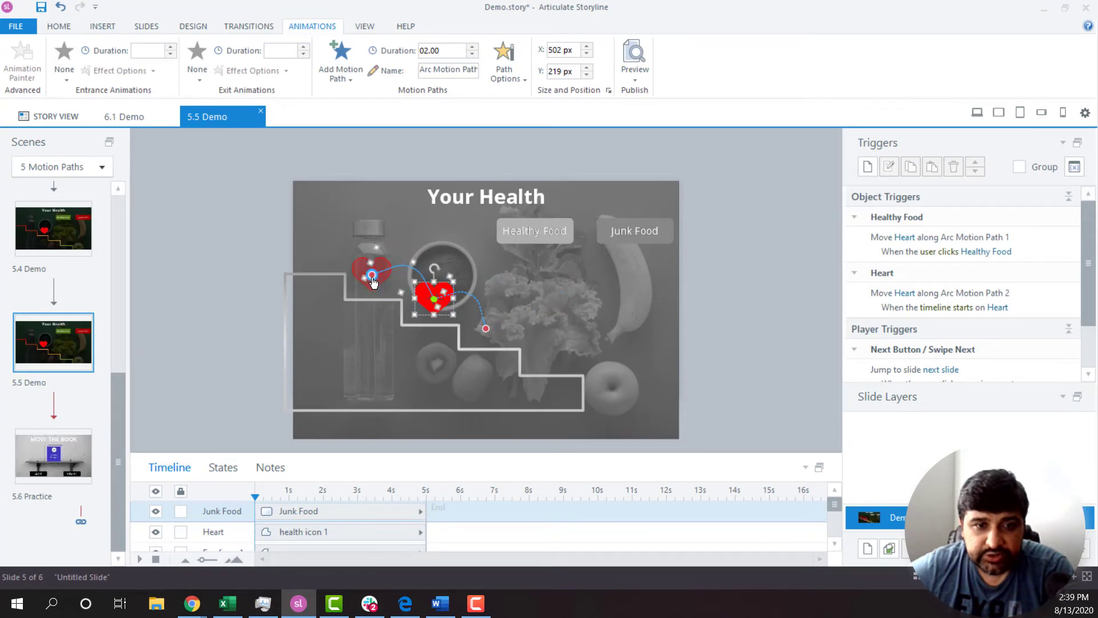
click(372, 278)
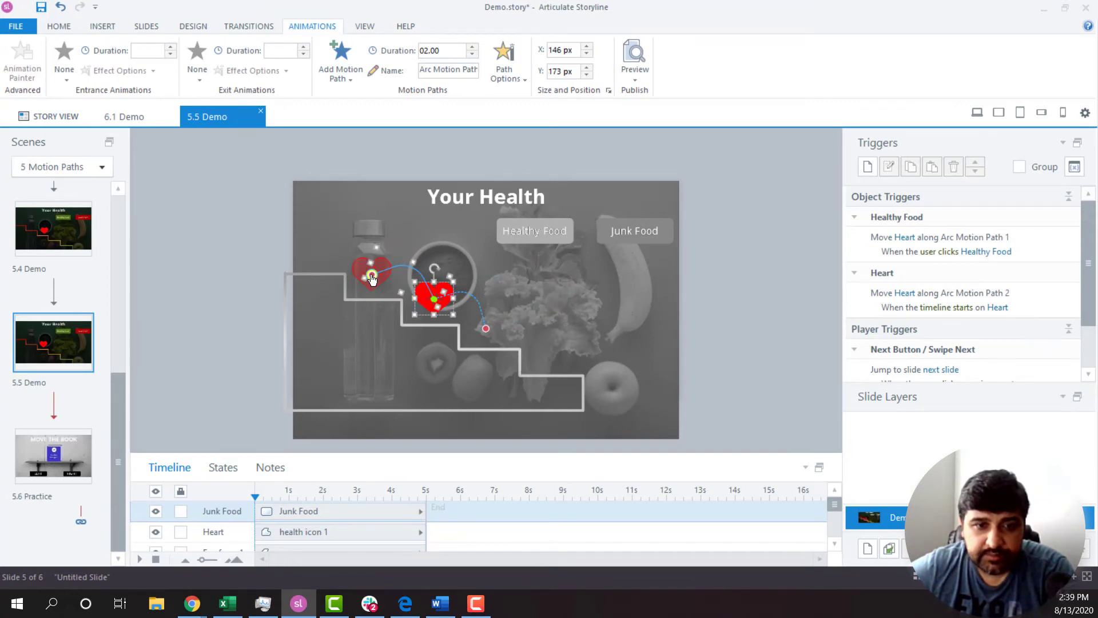
click(414, 262)
drag(415, 262, 422, 265)
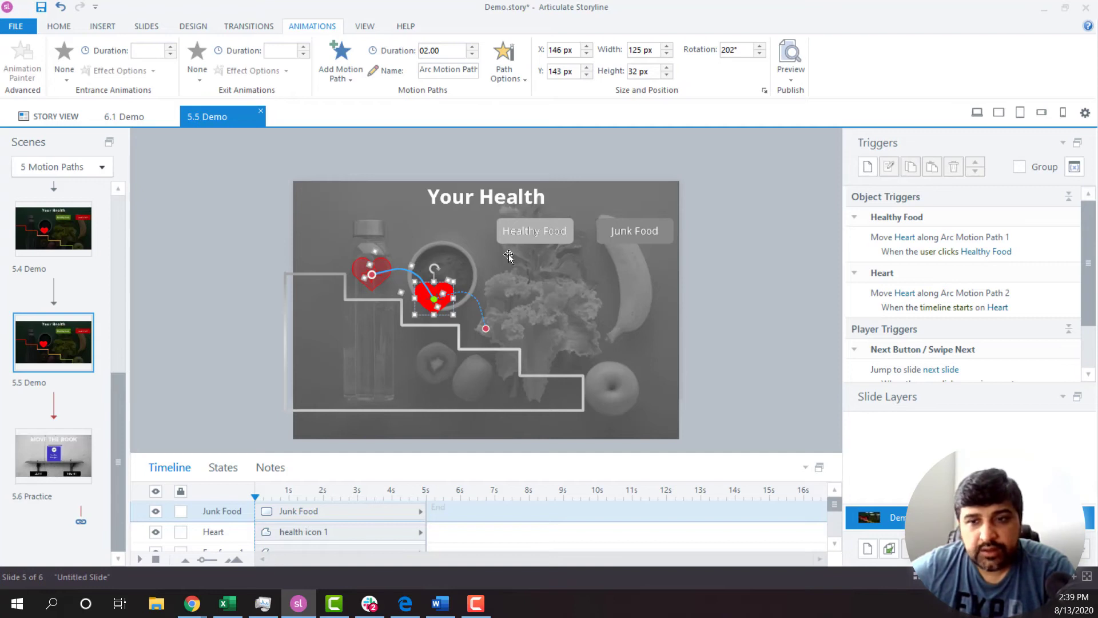
Step: Set the heart's second motion path trigger to fire when the user clicks Junk Food
click(1045, 310)
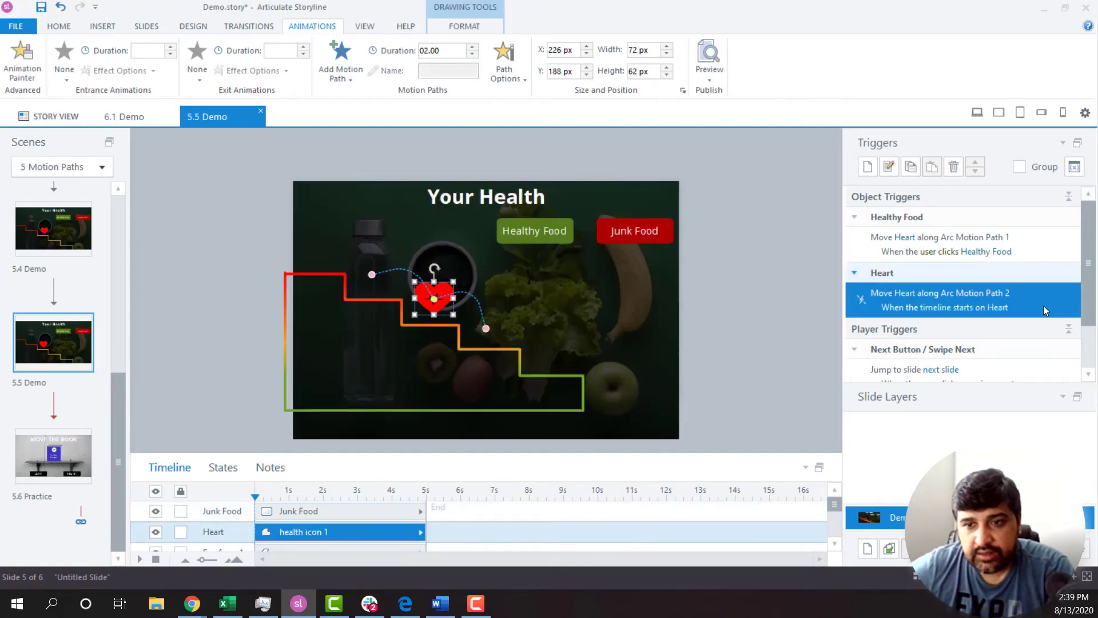
click(927, 310)
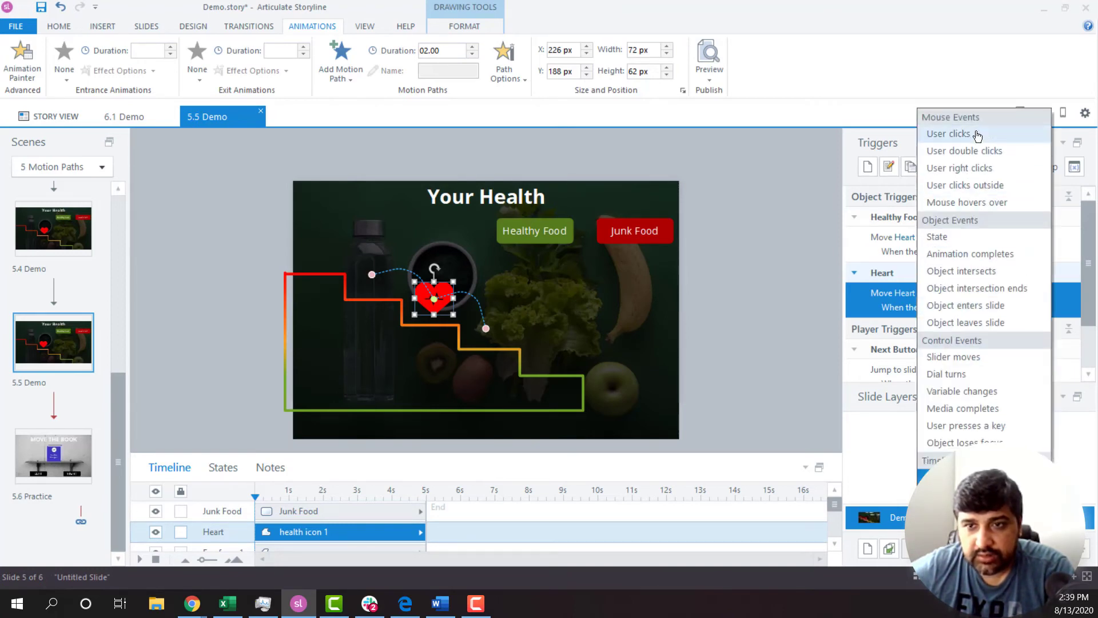
click(949, 134)
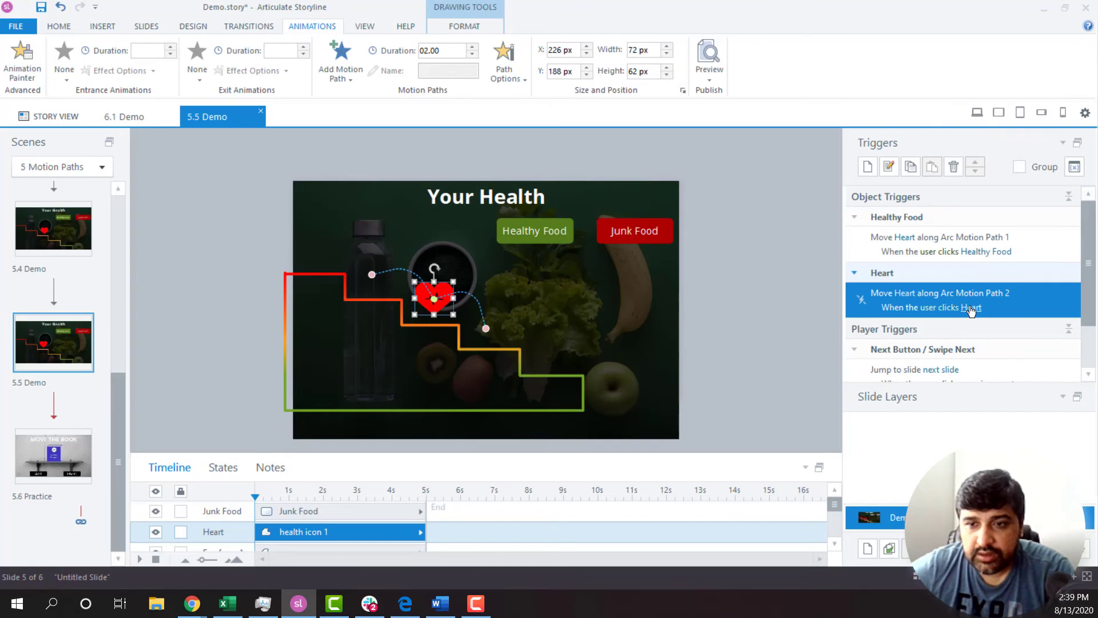
click(972, 309)
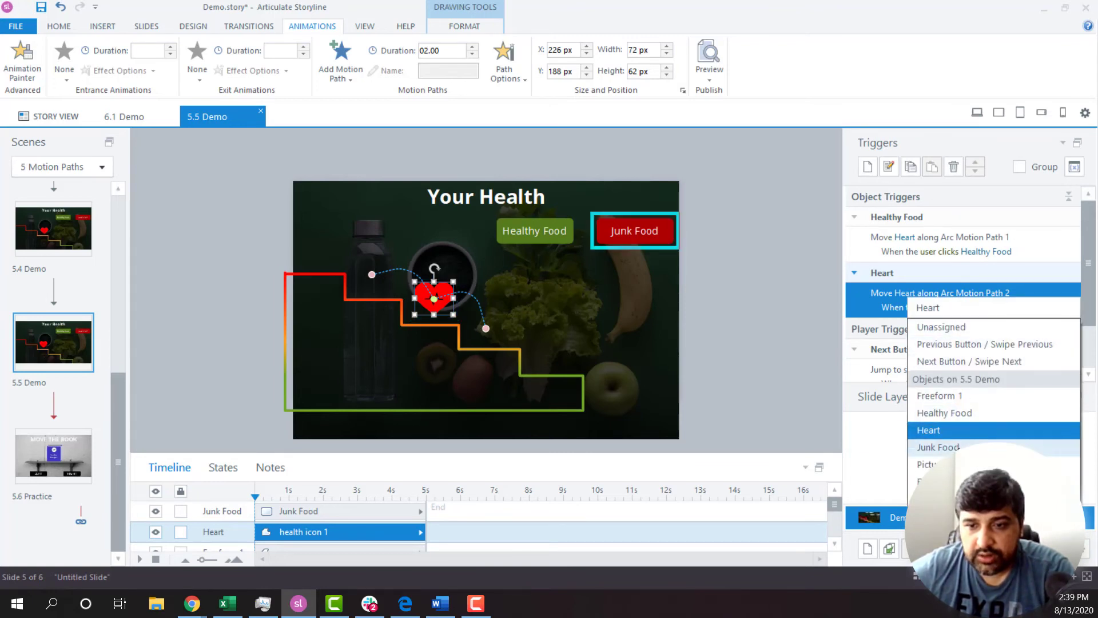
click(958, 448)
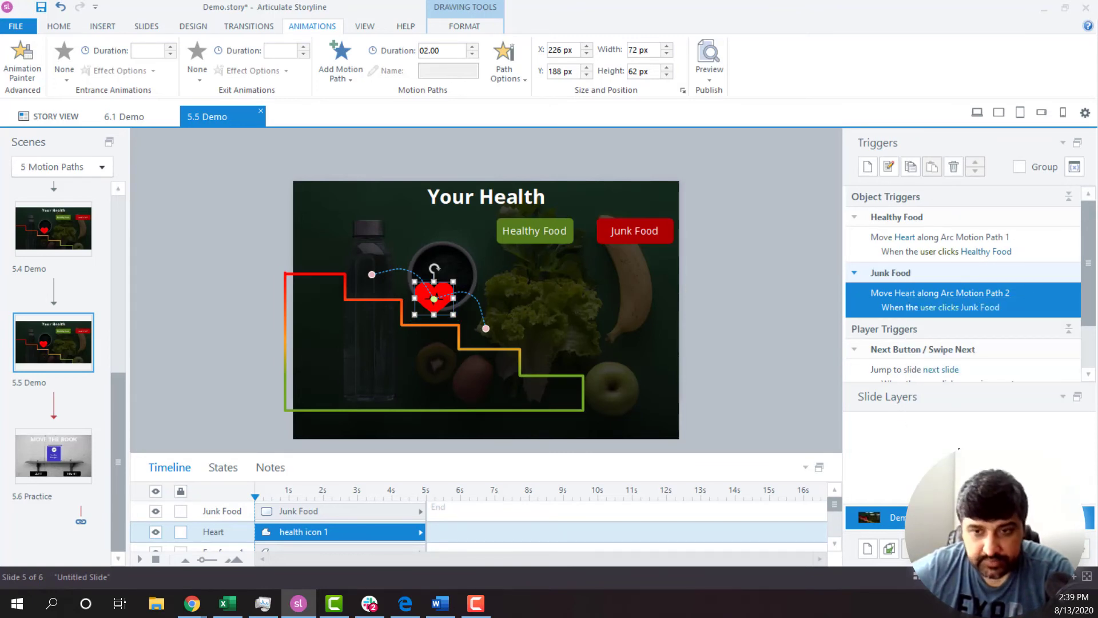
Step: Preview this slide and test the Healthy Food and Junk Food buttons
click(801, 323)
click(709, 57)
click(722, 98)
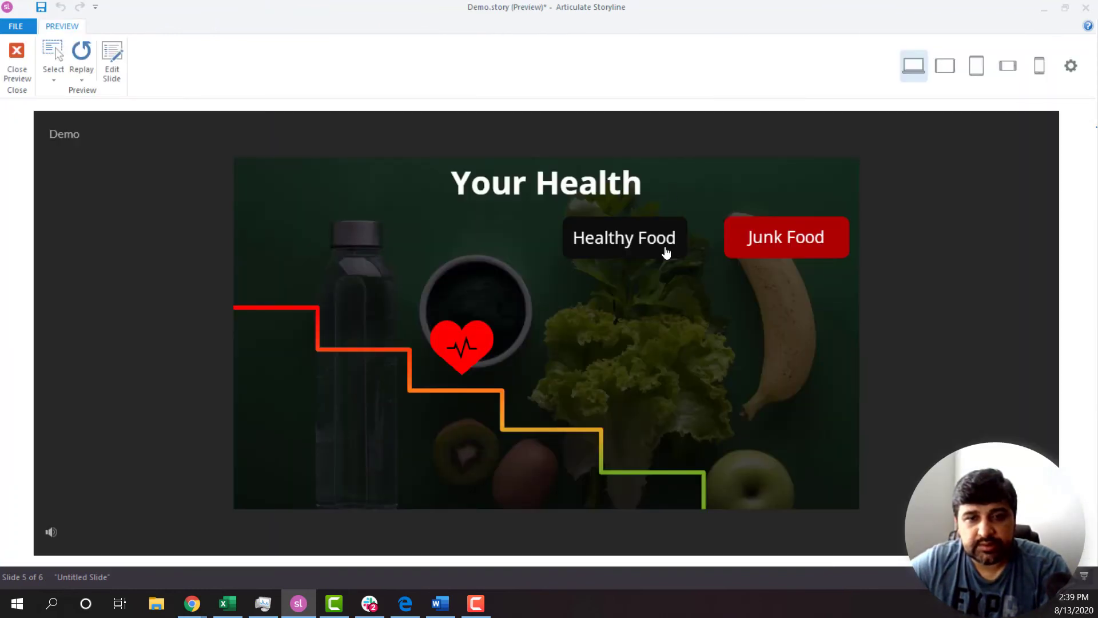
click(667, 252)
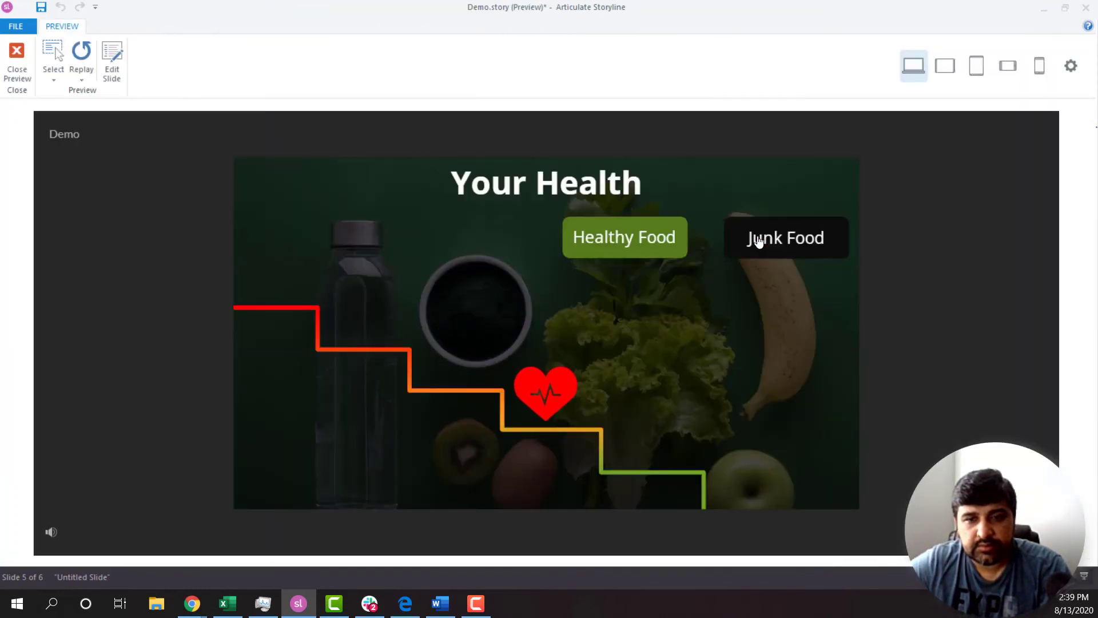
click(758, 240)
click(667, 246)
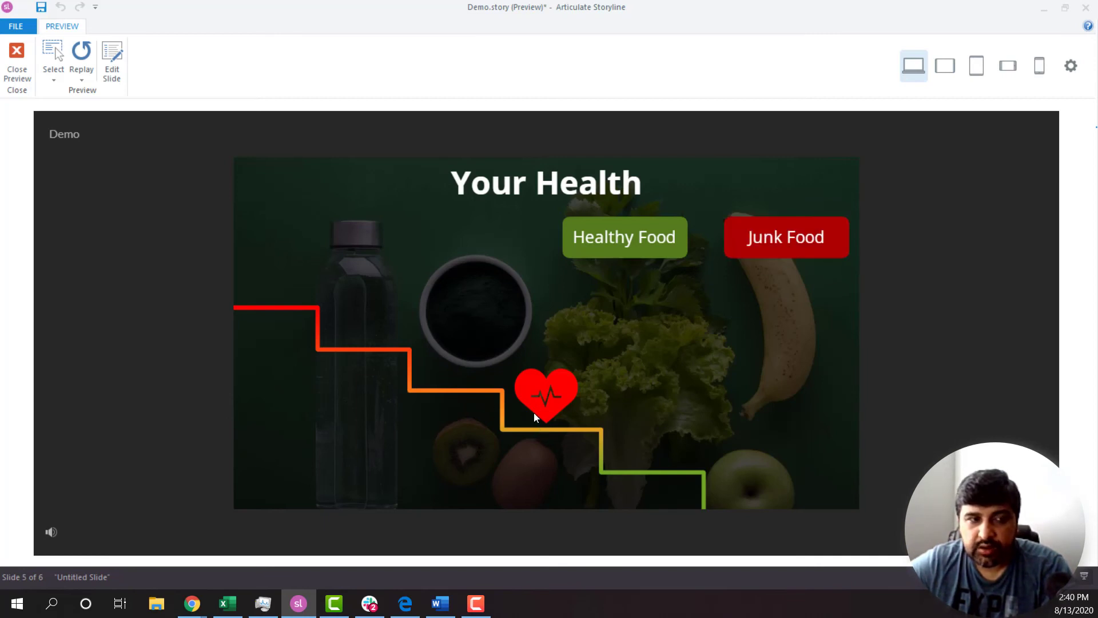
Step: Back in the editor, set the heart's motion path to Relative Start Point
click(15, 63)
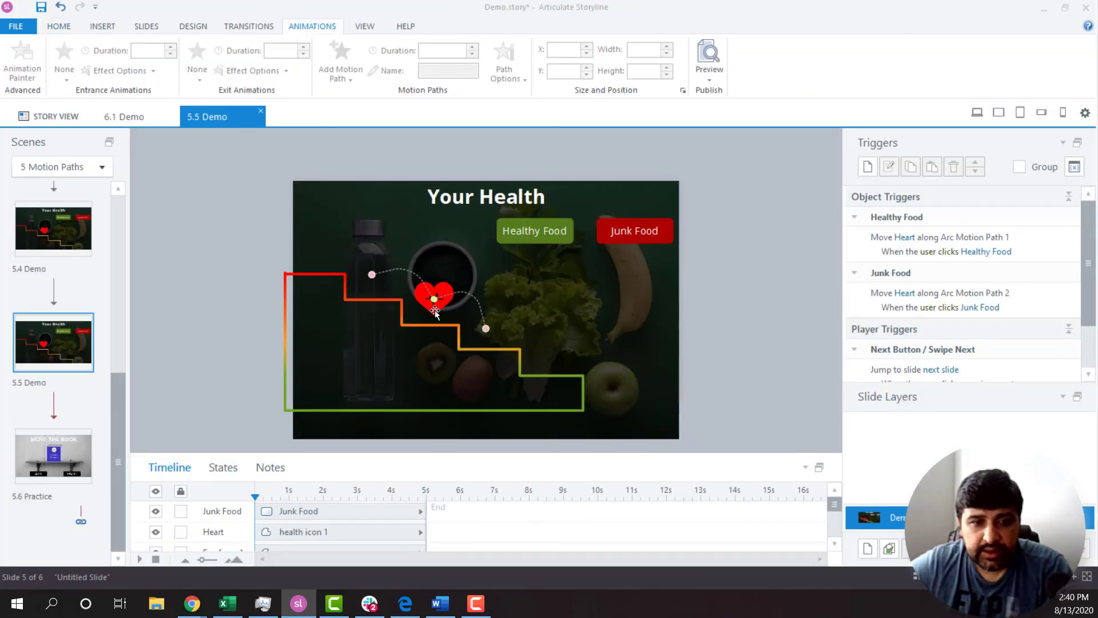
click(434, 312)
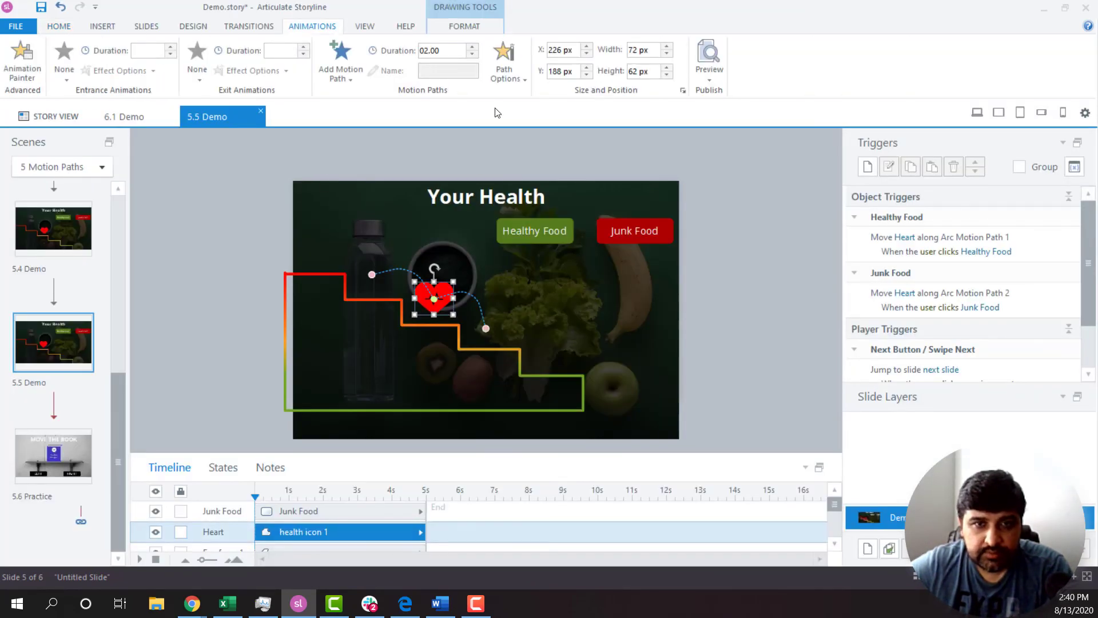
click(503, 78)
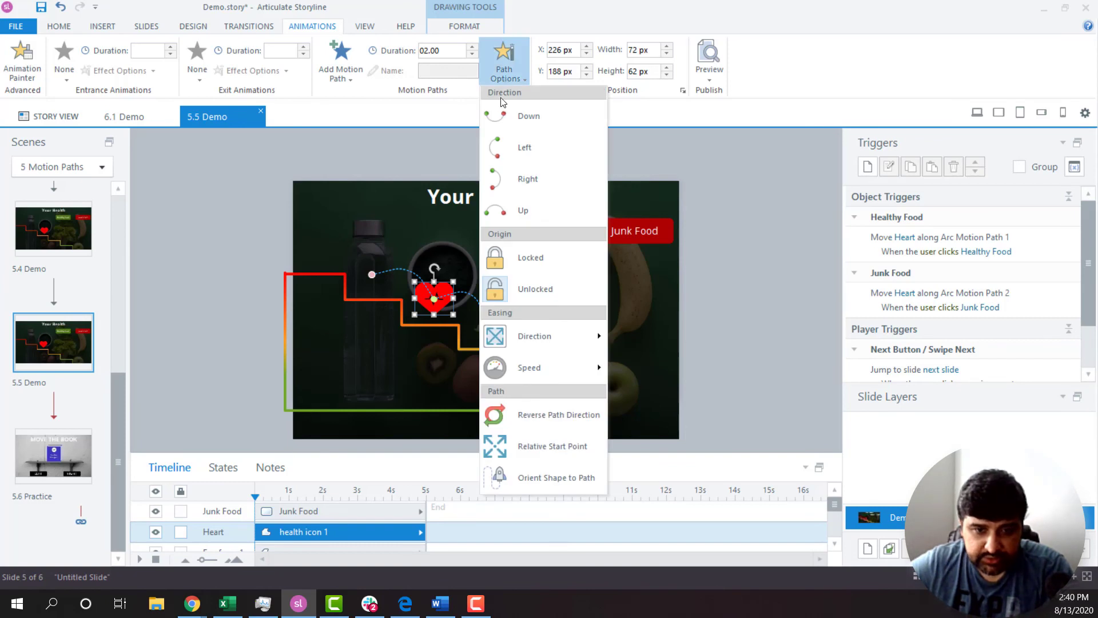
click(520, 452)
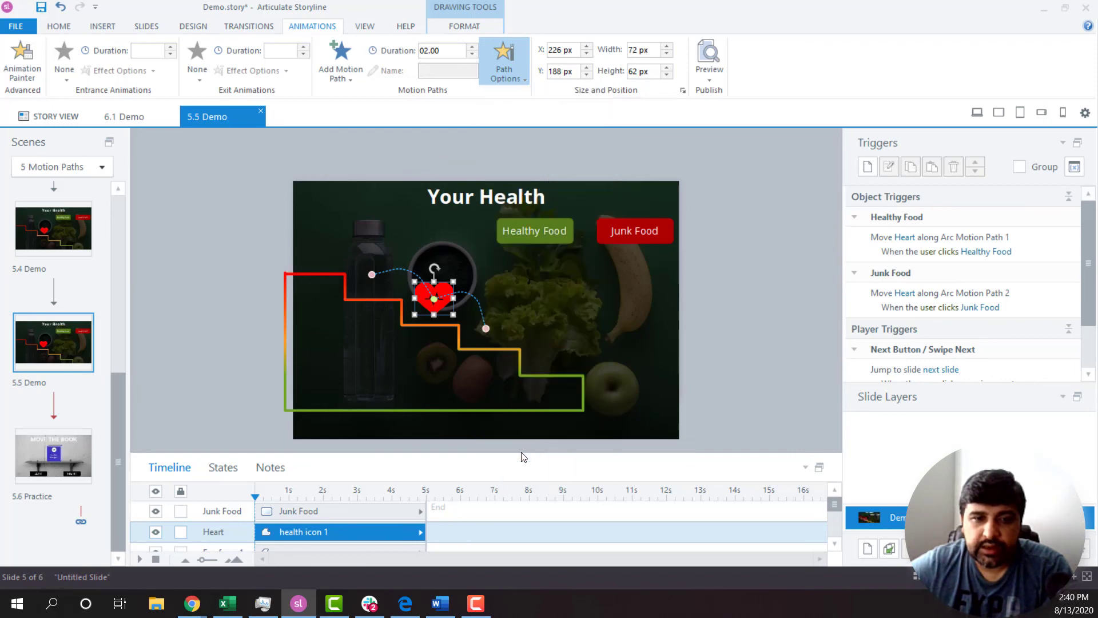
Step: Preview the slide, check Healthy Food and Junk Food move the heart down and up, then close
click(730, 294)
click(709, 84)
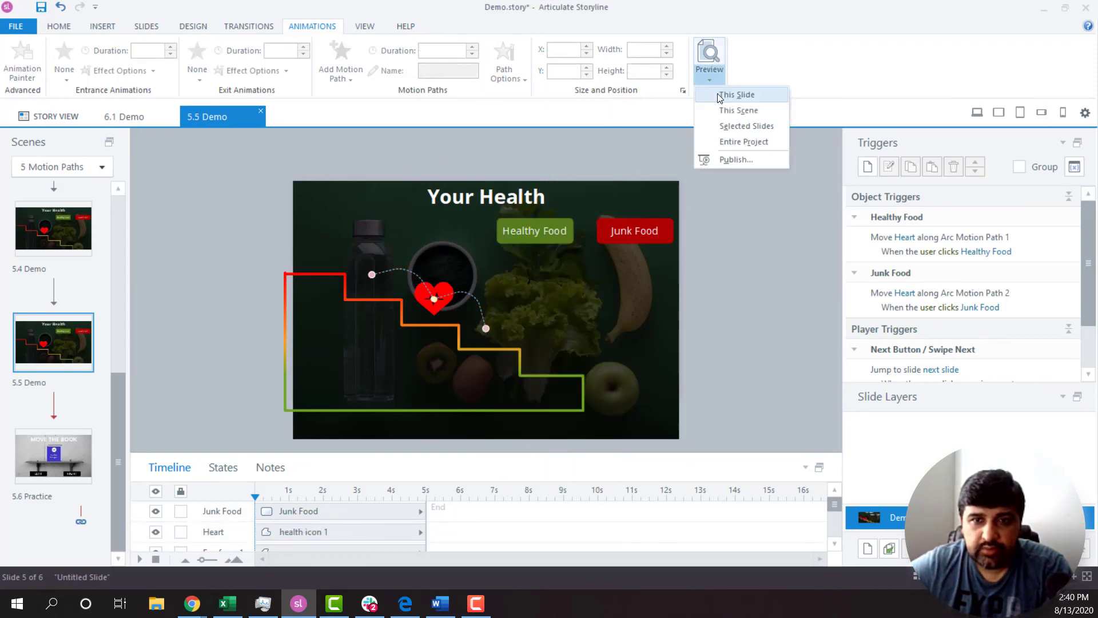
click(720, 94)
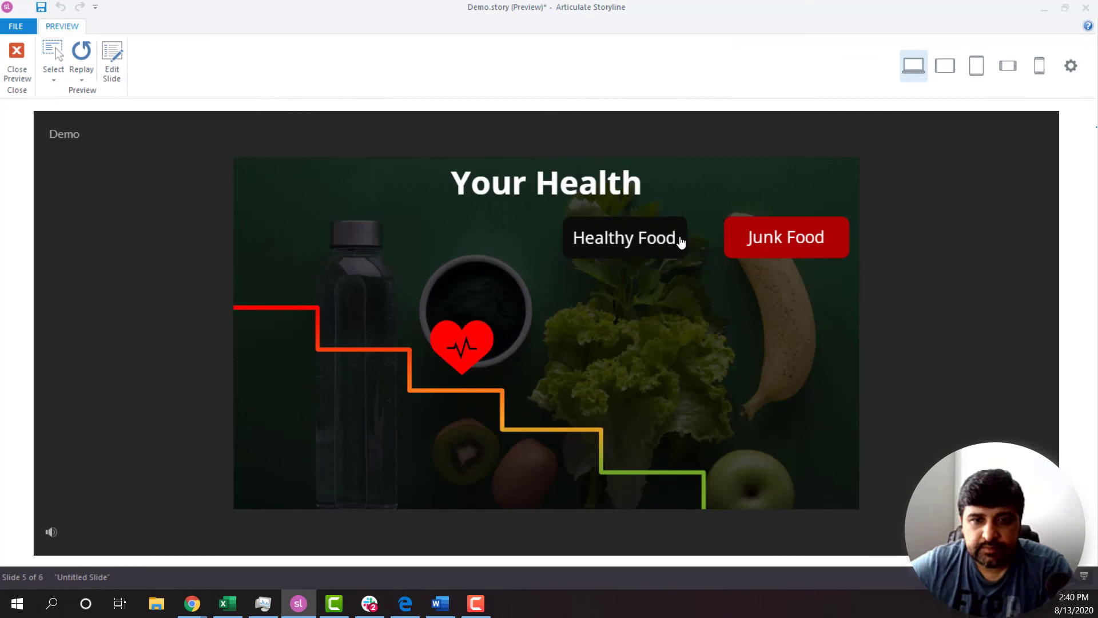
click(677, 250)
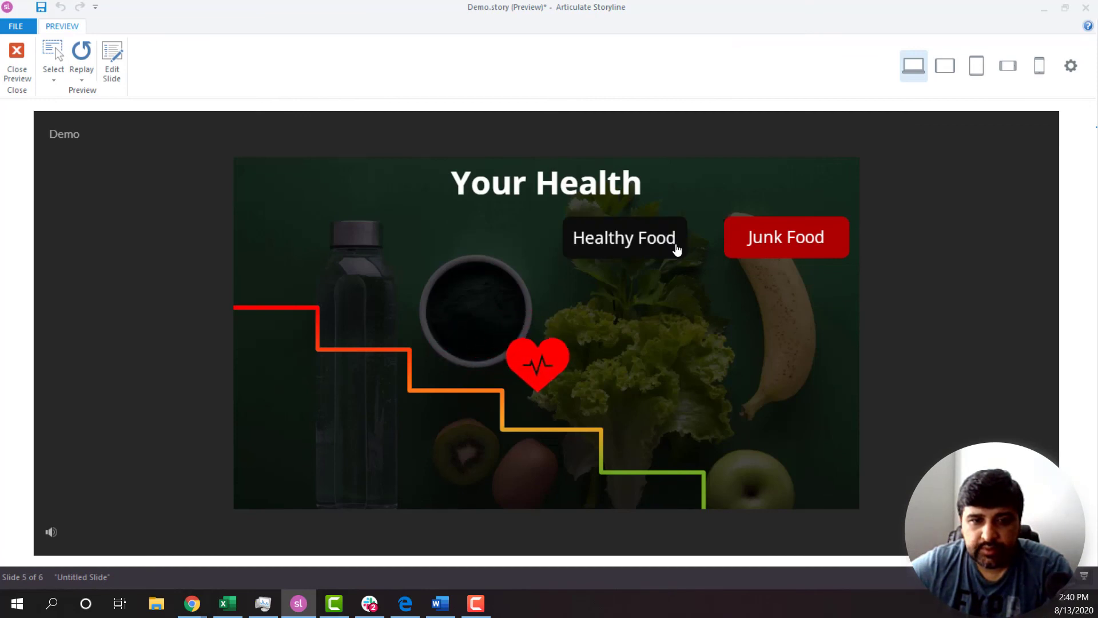
click(773, 252)
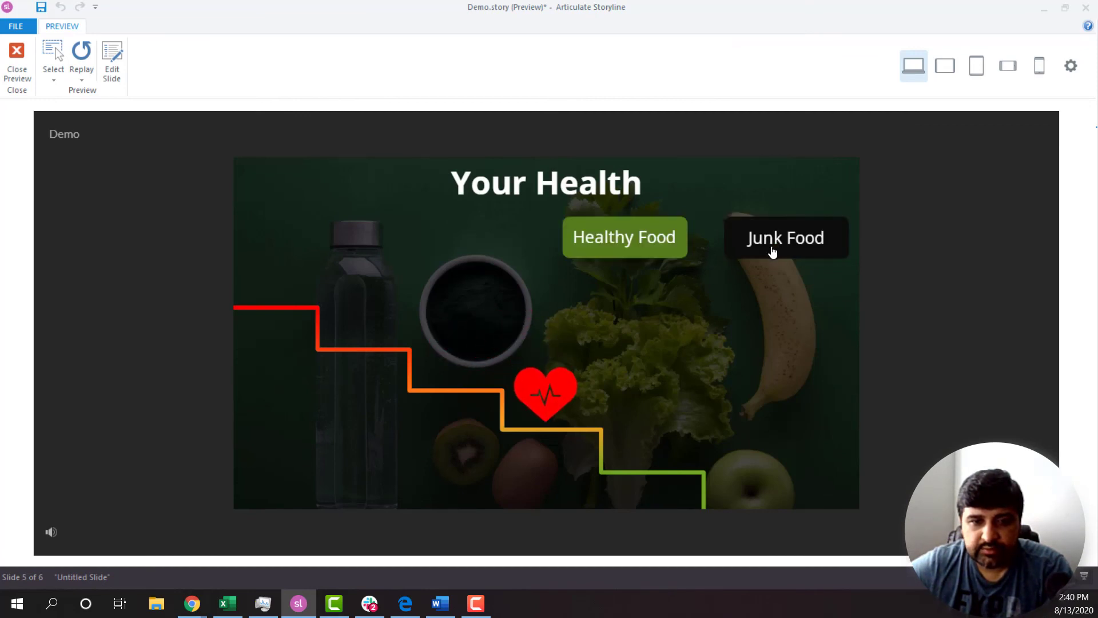
click(30, 79)
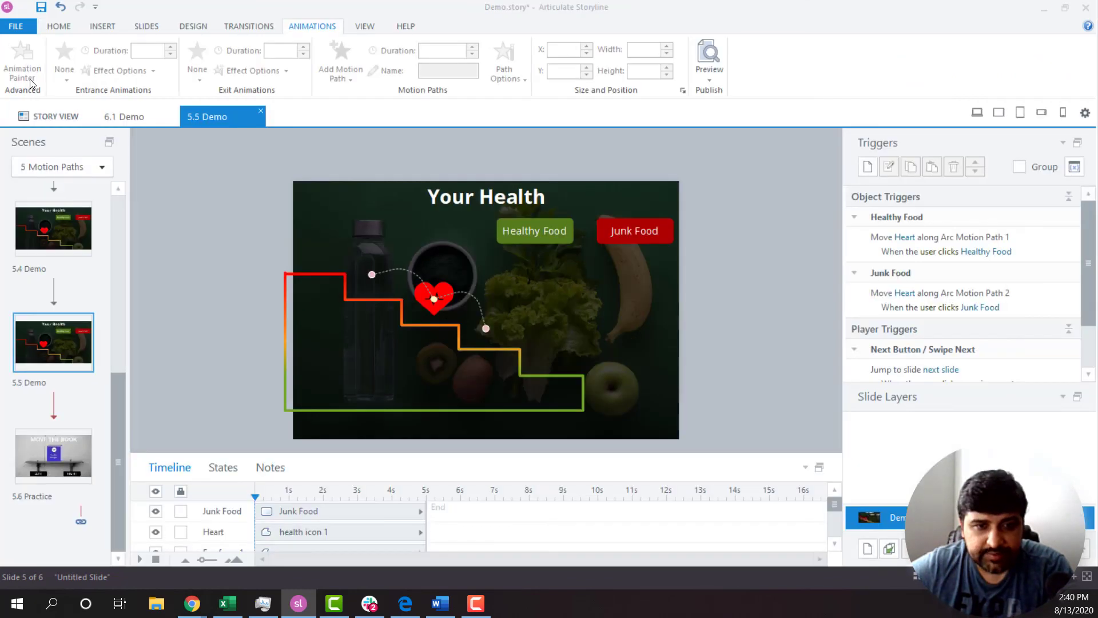